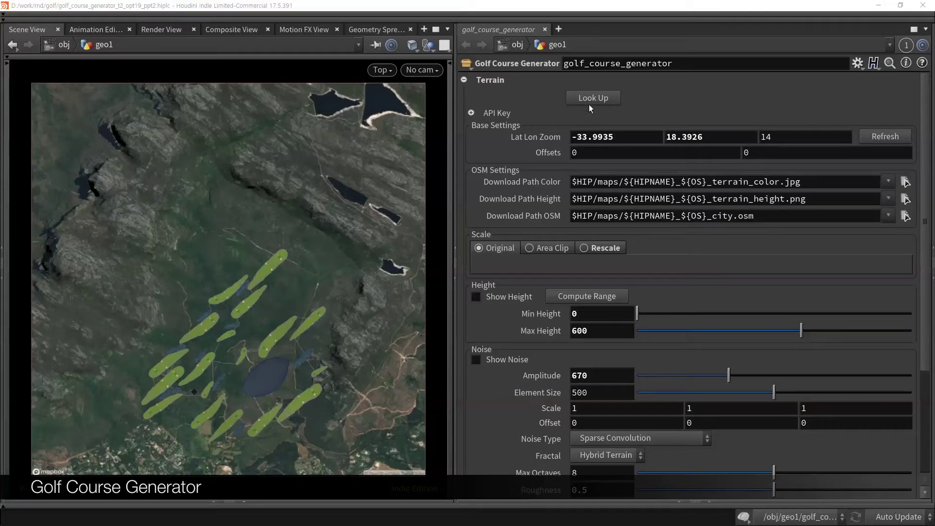
# Step: Open the Mapbox Select Location satellite map via Look Up and zoom out to the whole world
pyautogui.click(692, 100)
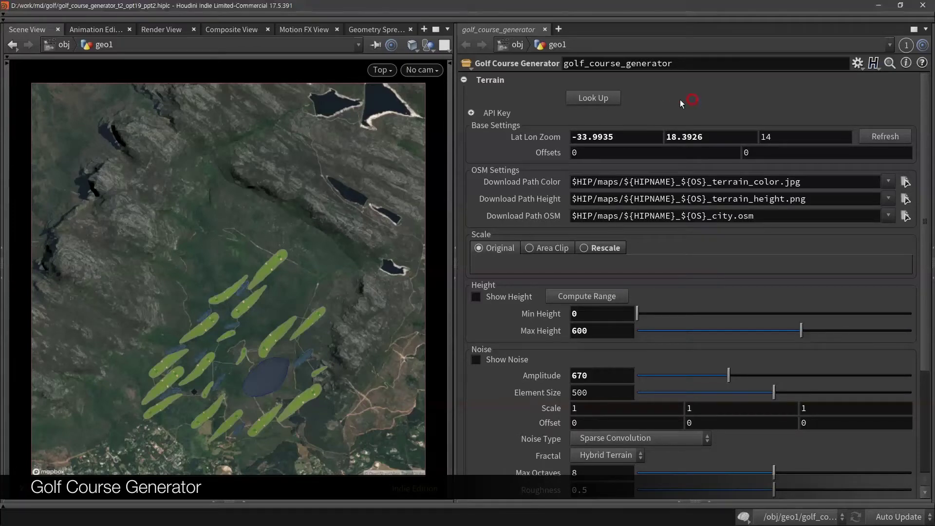
pyautogui.click(597, 99)
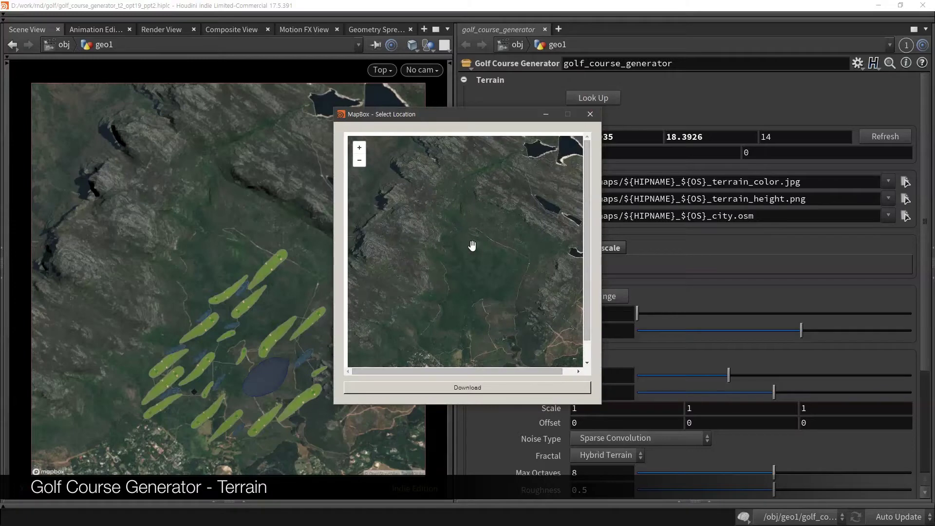
pyautogui.scroll(-7, 507, 194)
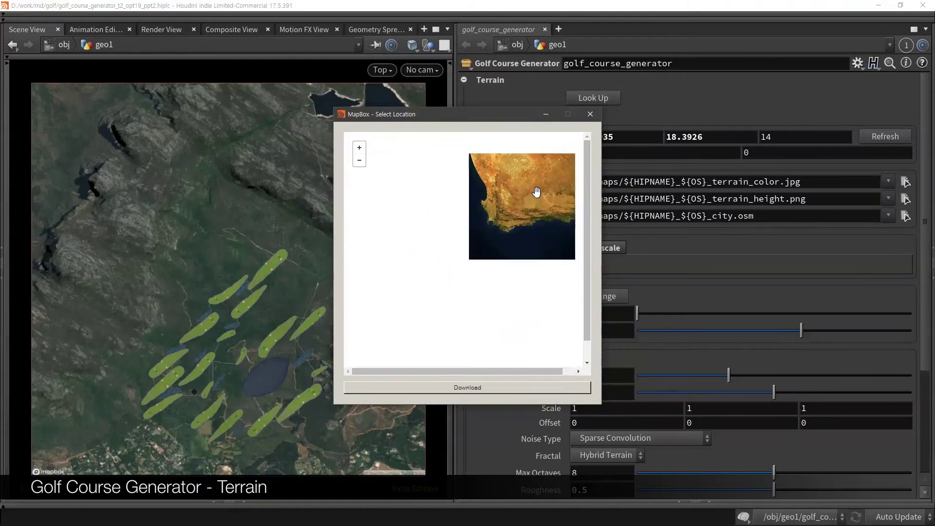
pyautogui.scroll(-4, 536, 192)
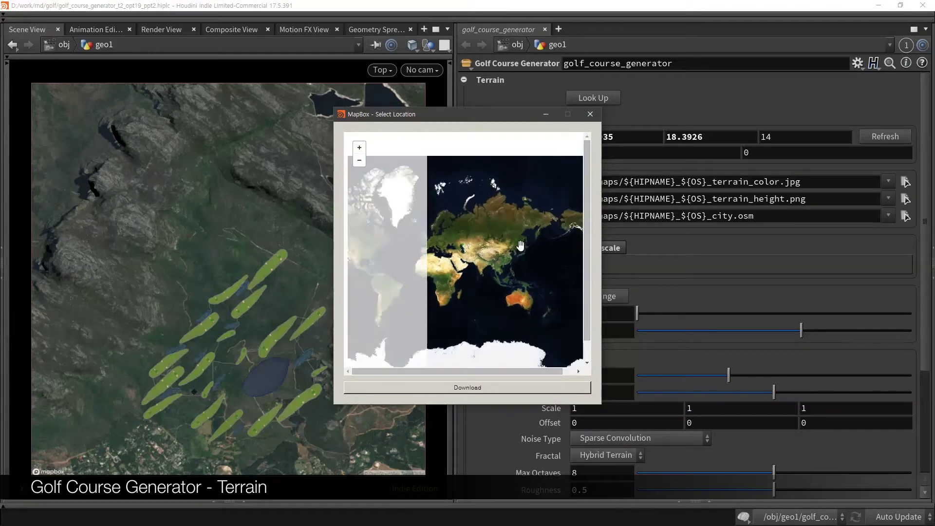
pyautogui.scroll(-2, 521, 245)
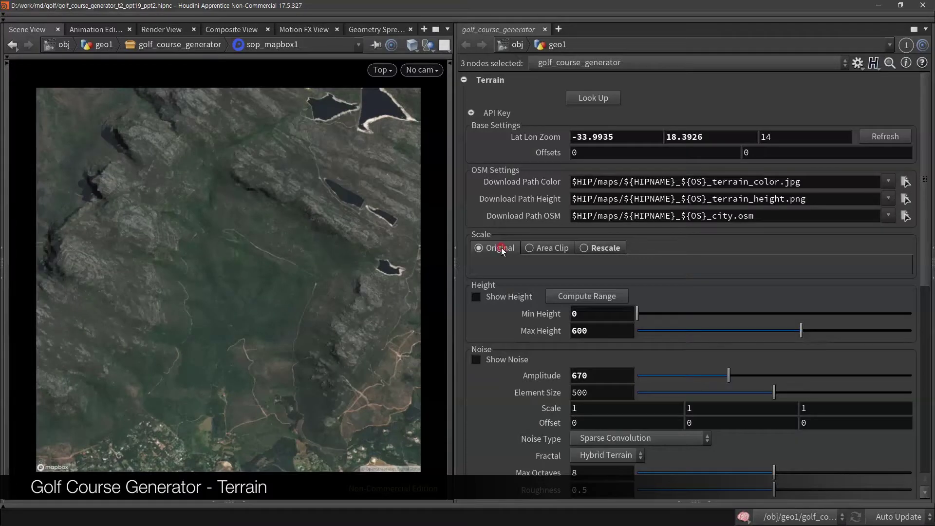
# Step: Switch terrain scaling from Area Clip (12000000) to Rescale with uniform scale 0.5
pyautogui.click(557, 248)
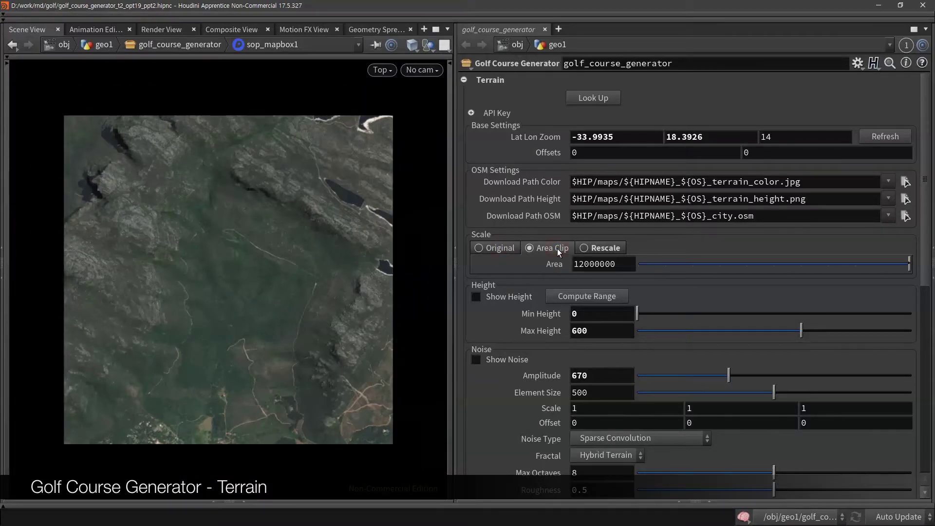
pyautogui.click(603, 248)
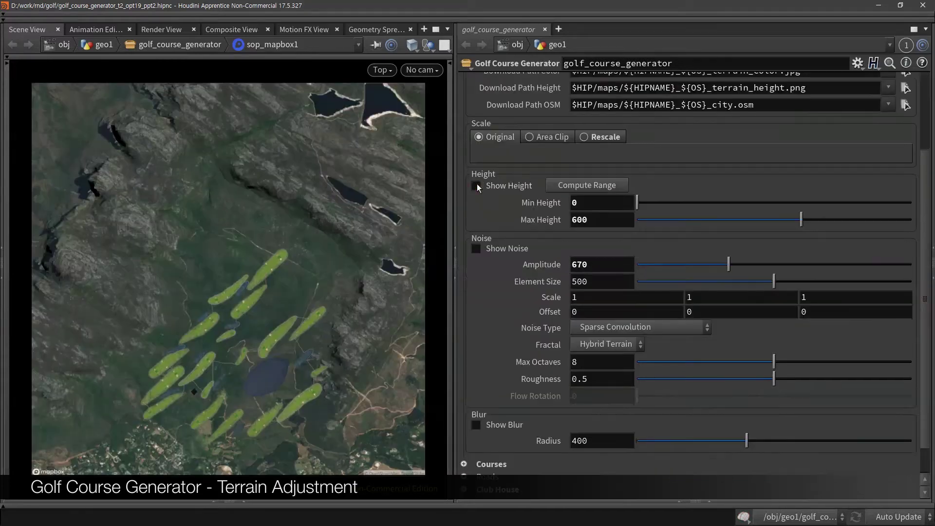
# Step: Apply max height 731, Simplex noise (amplitude 1039, element size 726) and blur radius 584 to the terrain
pyautogui.click(477, 184)
pyautogui.click(837, 219)
pyautogui.click(477, 249)
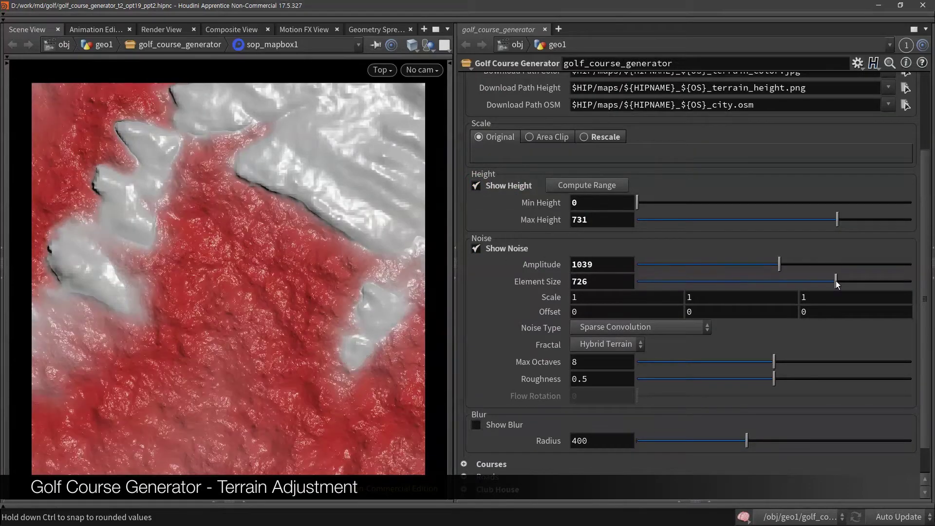
pyautogui.click(685, 327)
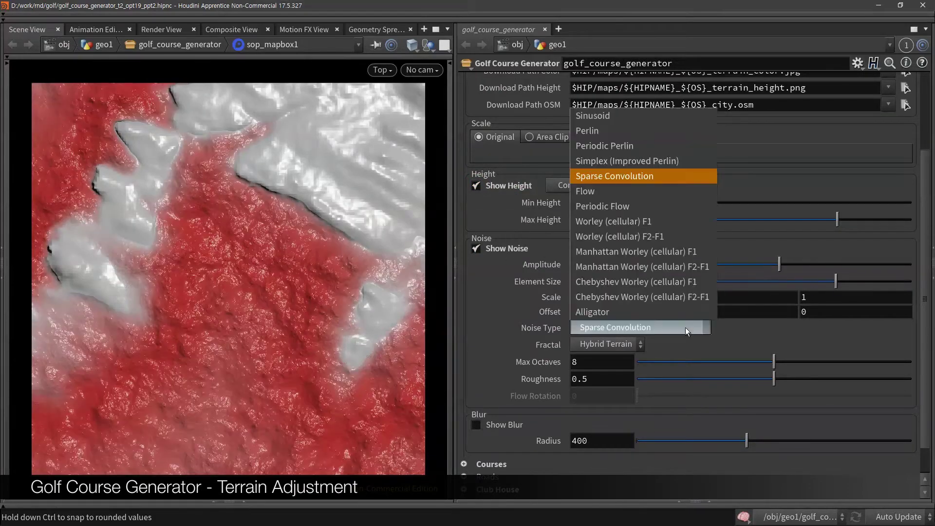
pyautogui.click(633, 157)
pyautogui.click(477, 428)
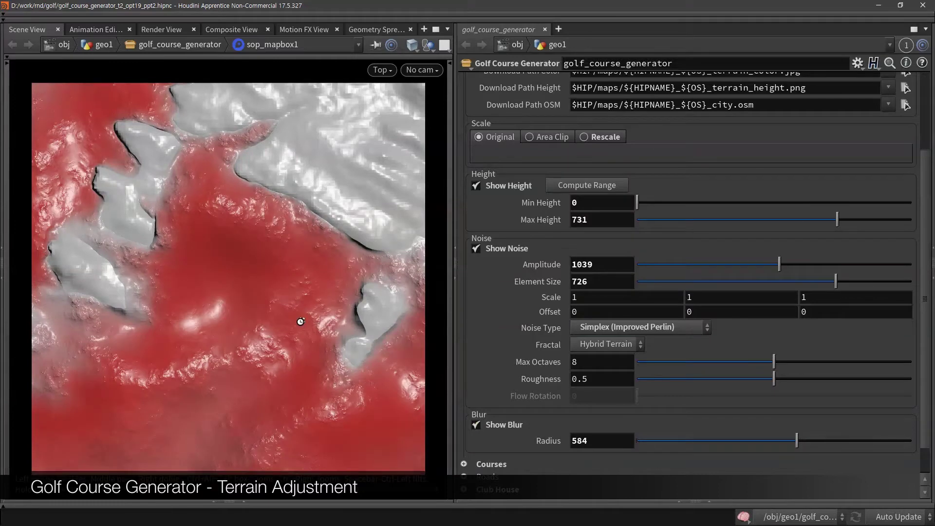
# Step: Switch to a perspective view and frame the reshaped terrain
pyautogui.hotkey('space', '1')
pyautogui.moveTo(174, 315)
pyautogui.mouseDown()
pyautogui.moveTo(138, 311)
pyautogui.moveTo(174, 311)
pyautogui.mouseUp()
pyautogui.hotkey('space', 'f')
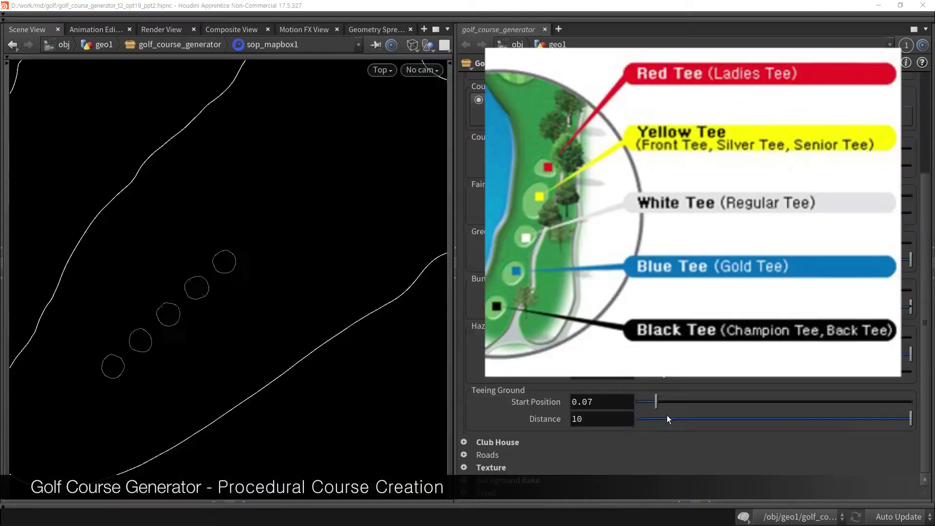
# Step: Change the Teeing Ground Distance value to move the tee circles along the course
pyautogui.moveTo(610, 419); pyautogui.dragTo(359, 455, button='middle')
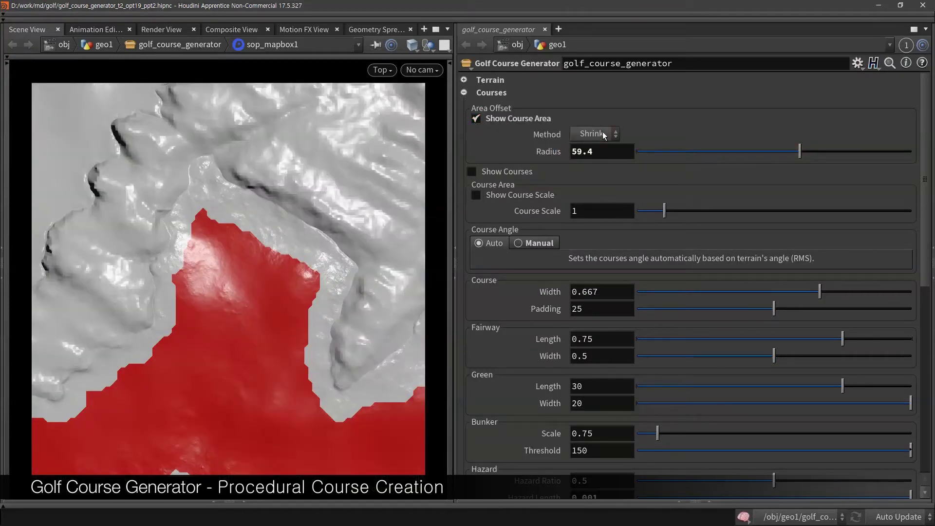
# Step: Expand the course area by radius 59.4 and reduce the course scale to 0.859
pyautogui.click(603, 132)
pyautogui.click(601, 178)
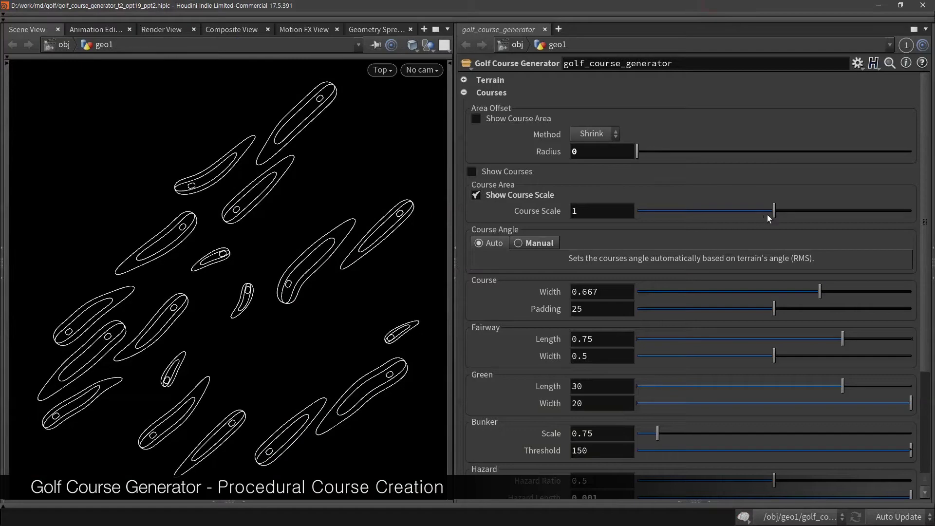
pyautogui.moveTo(767, 214); pyautogui.dragTo(677, 213)
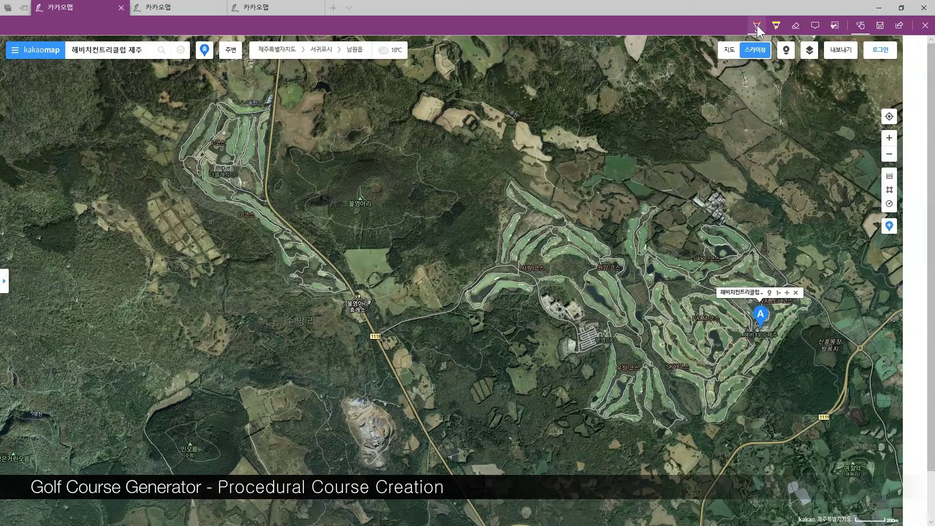
# Step: Trace red lines along the road and course directions on the Jeju map and the next course map
pyautogui.moveTo(276, 84)
pyautogui.mouseDown()
pyautogui.moveTo(270, 148)
pyautogui.moveTo(370, 320)
pyautogui.mouseUp()
pyautogui.moveTo(497, 168)
pyautogui.mouseDown()
pyautogui.moveTo(565, 213)
pyautogui.moveTo(695, 425)
pyautogui.mouseUp()
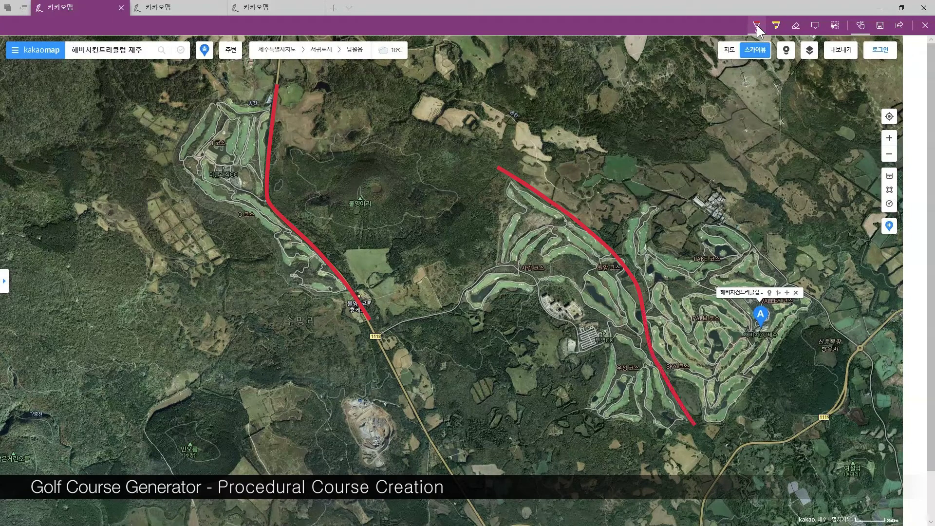
pyautogui.click(170, 19)
pyautogui.moveTo(223, 453)
pyautogui.mouseDown()
pyautogui.moveTo(255, 396)
pyautogui.moveTo(423, 283)
pyautogui.moveTo(526, 328)
pyautogui.mouseUp()
pyautogui.click(283, 15)
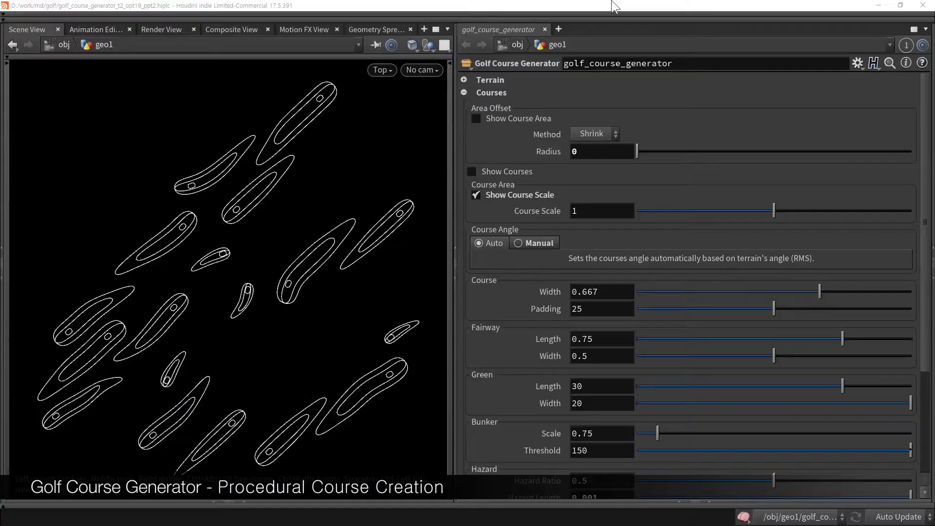
# Step: Set the course angle mode to Manual with an angle of 61.5
pyautogui.click(518, 242)
pyautogui.moveTo(639, 263); pyautogui.dragTo(898, 264)
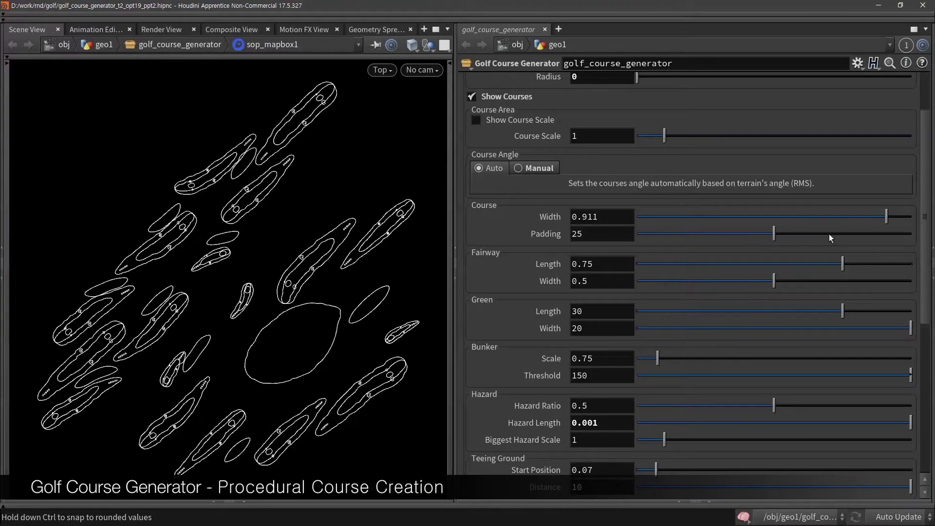
# Step: Set padding 35.05 and fairway 0.591 by 0.406, and make the greens longer and narrower
pyautogui.moveTo(798, 233); pyautogui.dragTo(830, 237)
pyautogui.moveTo(886, 264); pyautogui.dragTo(799, 264)
pyautogui.moveTo(853, 281); pyautogui.dragTo(748, 284)
pyautogui.moveTo(843, 310); pyautogui.dragTo(854, 329)
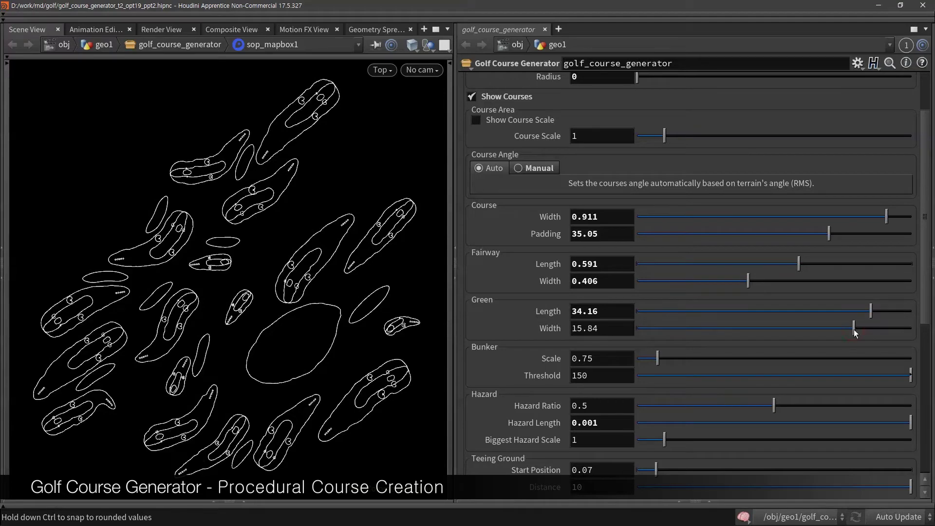
# Step: Set bunker scale 1.58, threshold 64.6, hazard ratio 0.904, tee start 0.11, and club house length 158.5
pyautogui.click(680, 359)
pyautogui.click(813, 375)
pyautogui.click(884, 405)
pyautogui.click(826, 423)
pyautogui.click(648, 440)
pyautogui.click(667, 470)
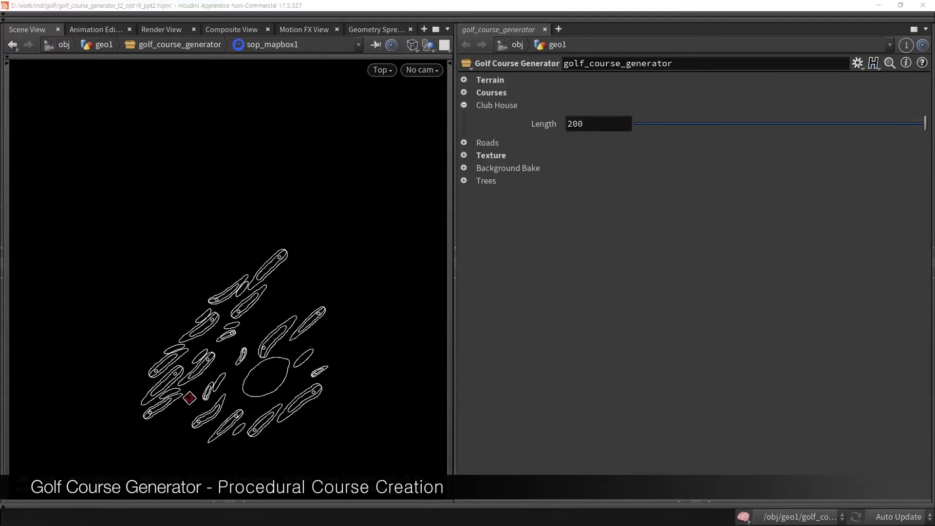
pyautogui.moveTo(882, 126); pyautogui.dragTo(650, 124)
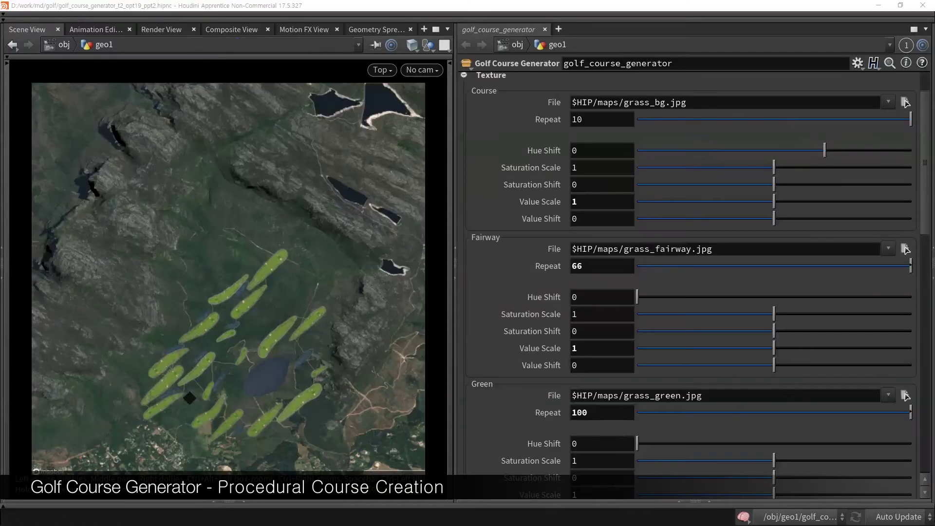
# Step: Tint the course grass pink with hue shift 246.6, saturation scale 1.427, saturation shift 0.609, and value shift 0.591
pyautogui.click(832, 167)
pyautogui.click(857, 184)
pyautogui.click(829, 201)
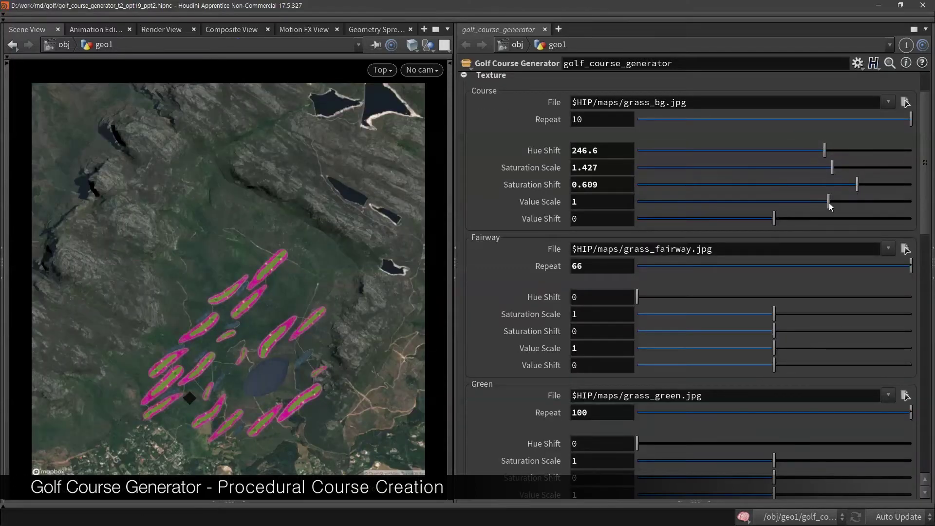
pyautogui.click(856, 219)
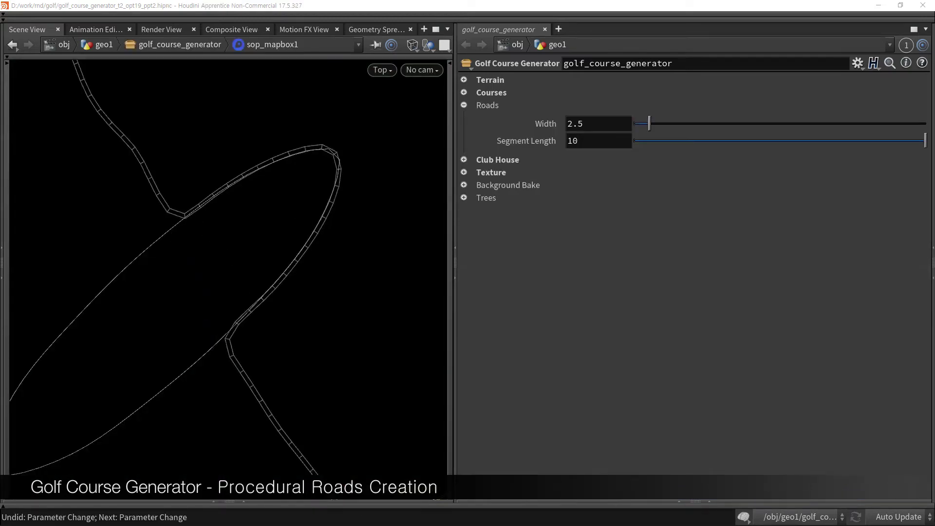
# Step: Widen the roads to 28.98 with segment length 1.23 and rotate the courses to manual angle 78
pyautogui.moveTo(658, 125)
pyautogui.mouseDown()
pyautogui.moveTo(823, 125)
pyautogui.moveTo(666, 140)
pyautogui.mouseUp()
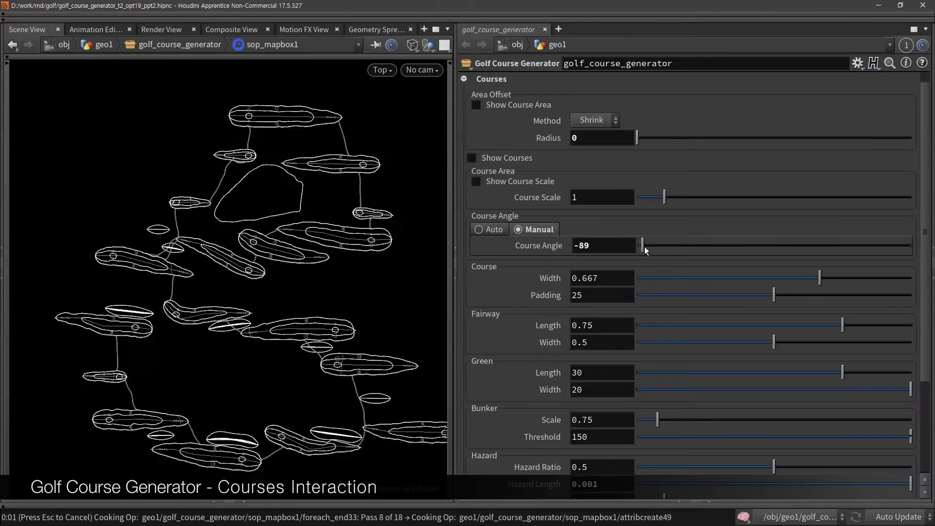
pyautogui.moveTo(645, 250); pyautogui.dragTo(893, 250)
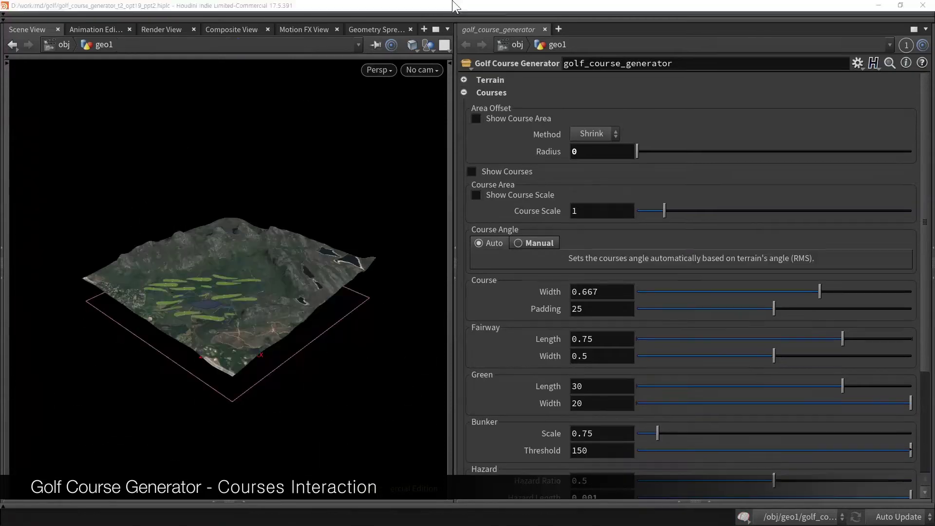
# Step: Zoom the viewport in and out to check the course layout rotated to angle 78
pyautogui.scroll(15, 250, 208)
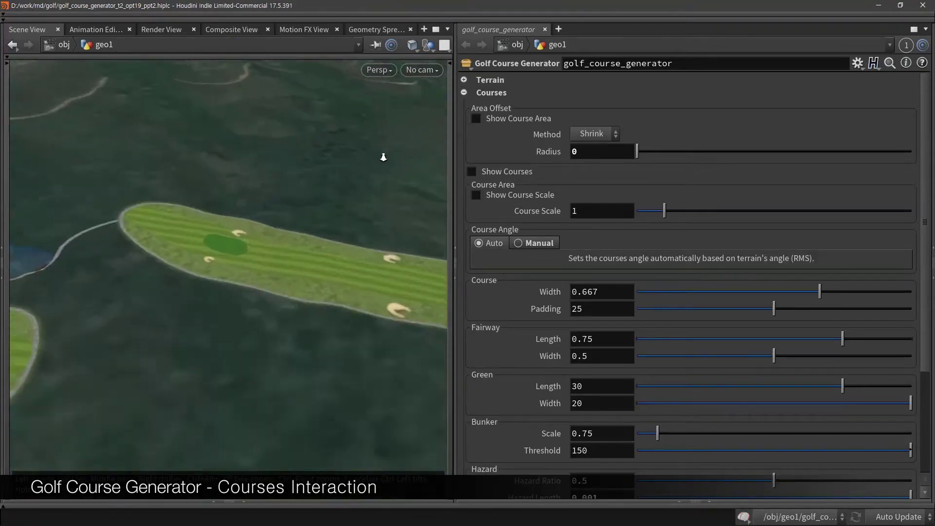
pyautogui.scroll(-10, 254, 209)
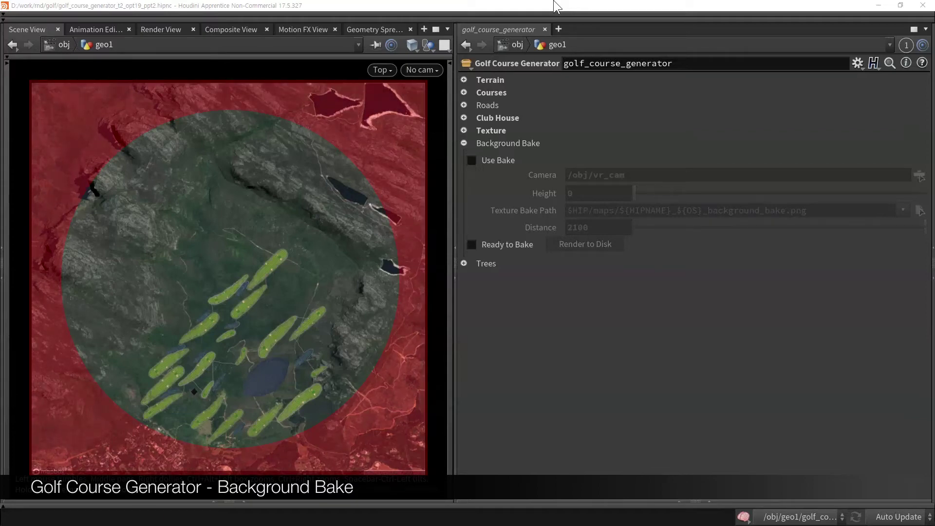
# Step: Enable Use Bake and Ready to Bake, and render background_bake.png into the maps folder
pyautogui.click(472, 160)
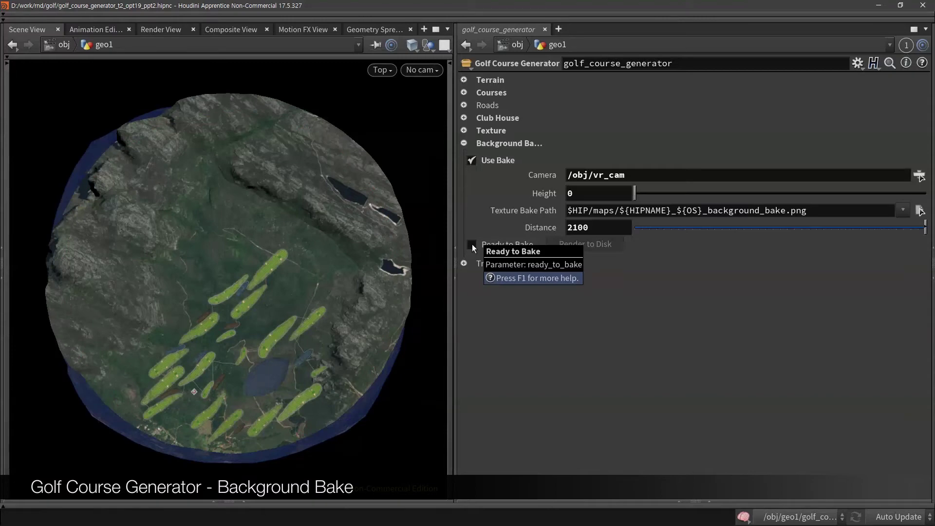
pyautogui.click(472, 244)
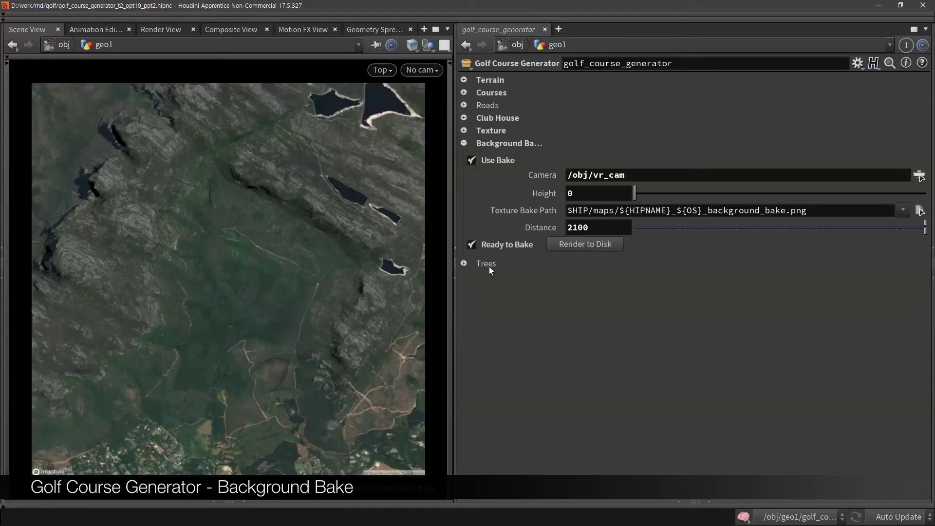
pyautogui.click(616, 244)
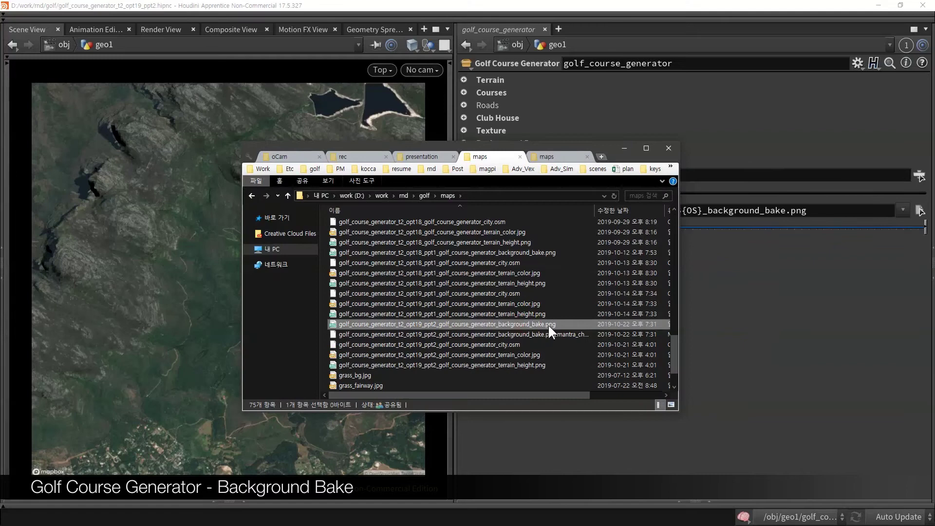
# Step: View background_bake.png in ALSee, then orbit the Houdini view around the terrain
pyautogui.doubleClick(585, 321)
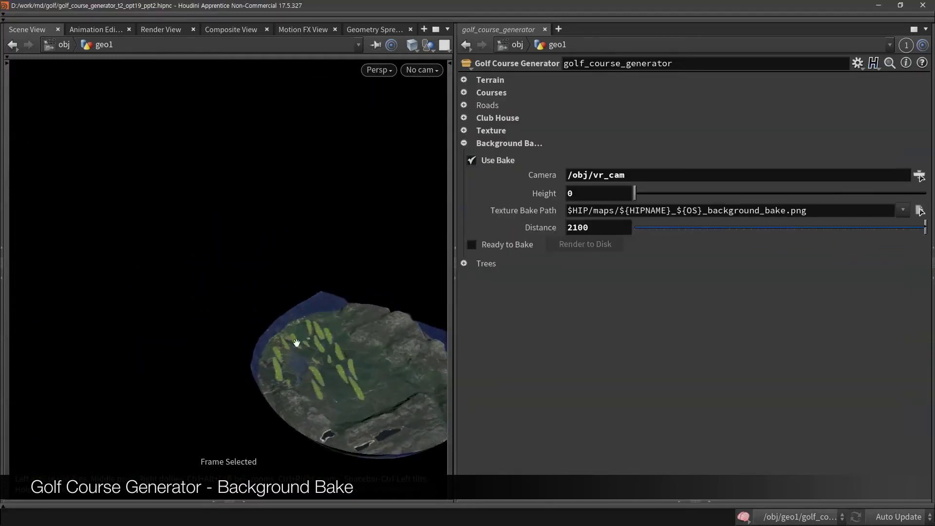
pyautogui.moveTo(297, 341); pyautogui.dragTo(224, 354)
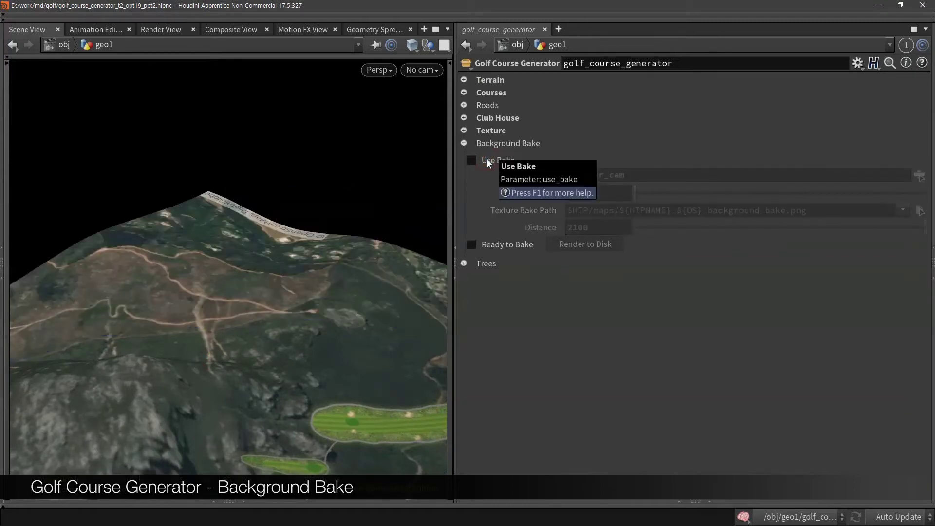
# Step: Switch to a top-down view and expand the Golf Course Generator's Trees folder
pyautogui.hotkey('space', '2')
pyautogui.click(800, 227)
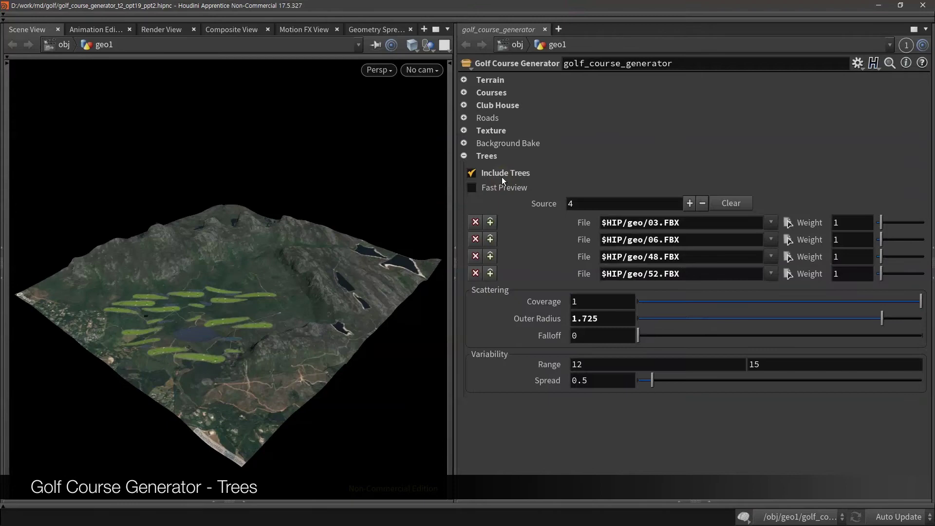
# Step: In wireframe, set the four tree model weights to 3.4, 2.5, 2.1 and 4.2
pyautogui.press('w')
pyautogui.press('w')
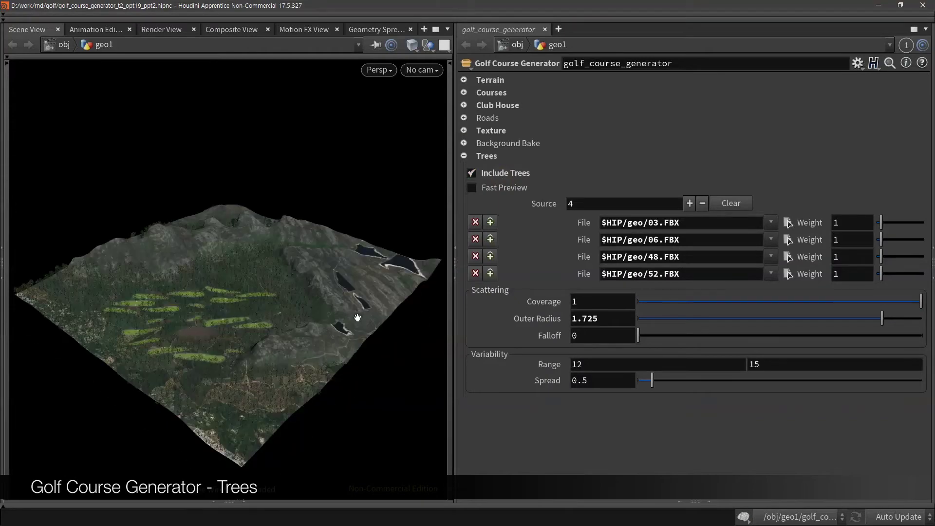
pyautogui.moveTo(849, 223)
pyautogui.mouseDown(button='middle')
pyautogui.moveTo(842, 215)
pyautogui.moveTo(872, 215)
pyautogui.moveTo(850, 239)
pyautogui.mouseUp(button='middle')
pyautogui.moveTo(852, 256)
pyautogui.mouseDown(button='middle')
pyautogui.moveTo(841, 282)
pyautogui.moveTo(850, 258)
pyautogui.mouseUp(button='middle')
pyautogui.moveTo(852, 273)
pyautogui.mouseDown(button='middle')
pyautogui.moveTo(841, 272)
pyautogui.moveTo(855, 272)
pyautogui.mouseUp(button='middle')
# Step: Try lower tree coverage, restore it to full, and widen the Outer Radius to 2
pyautogui.moveTo(920, 302); pyautogui.dragTo(831, 306)
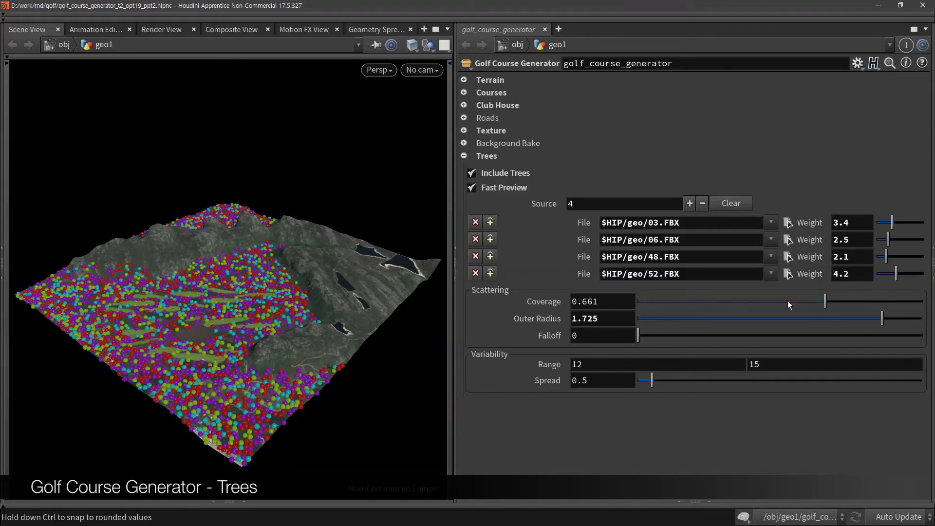
pyautogui.moveTo(787, 300); pyautogui.dragTo(639, 302)
pyautogui.click(923, 301)
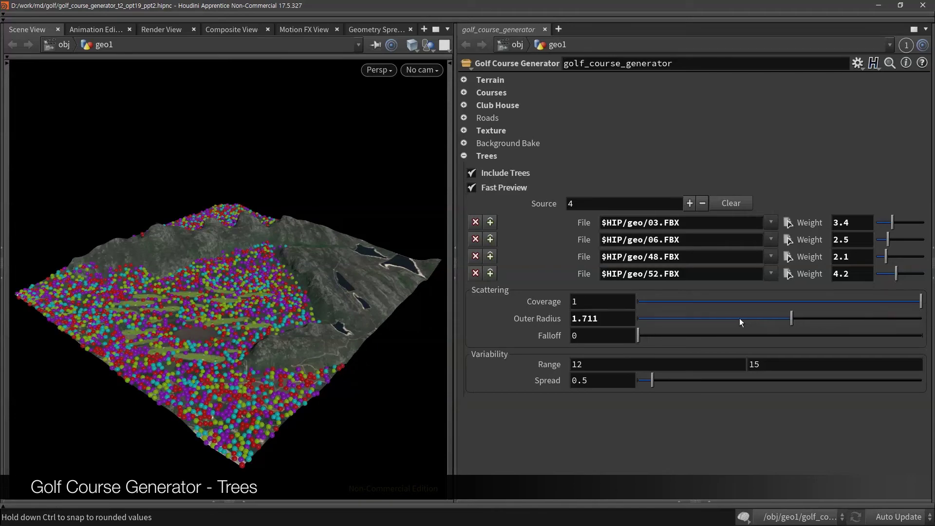
pyautogui.moveTo(739, 317); pyautogui.dragTo(921, 317)
# Step: Set falloff 0.017, Spread 10 and the Range upper value, then disable Fast Preview in shaded view
pyautogui.moveTo(639, 335); pyautogui.dragTo(676, 340)
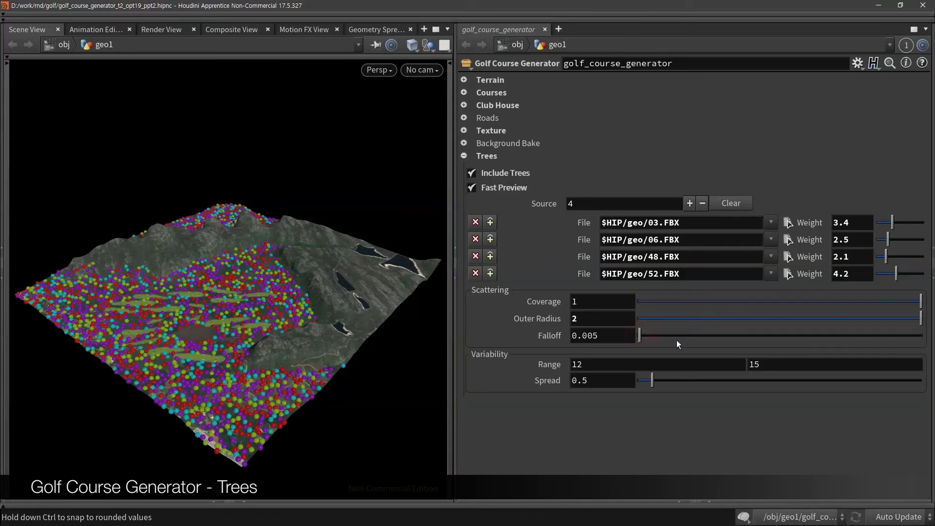
pyautogui.moveTo(847, 344); pyautogui.dragTo(643, 336)
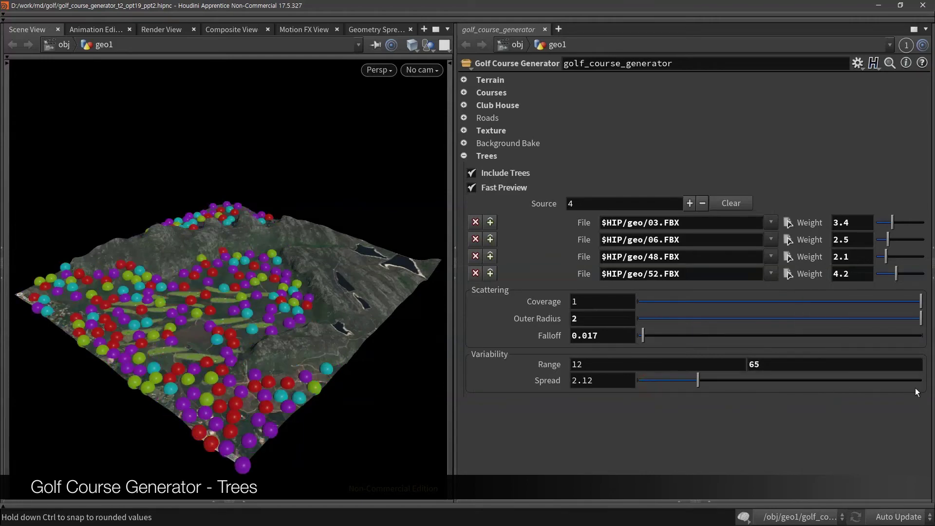
pyautogui.moveTo(899, 380); pyautogui.dragTo(921, 380)
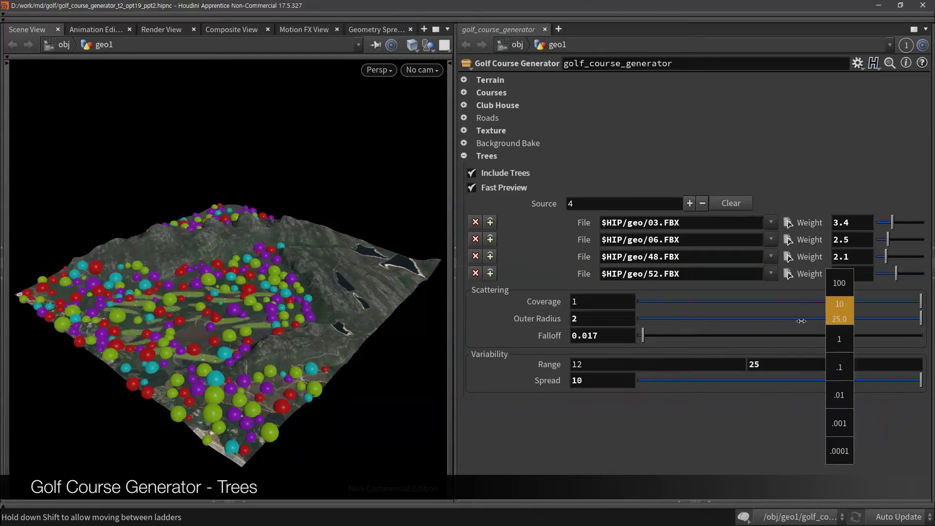
pyautogui.click(797, 361)
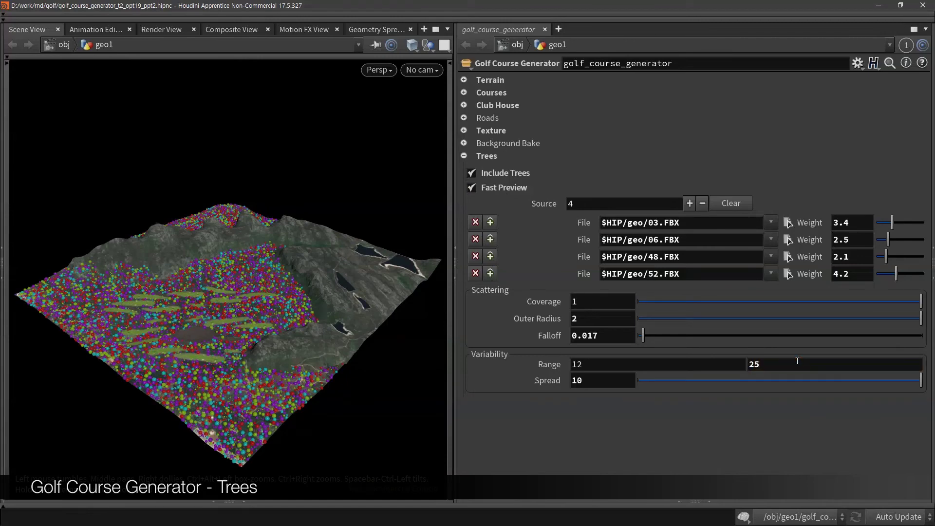
pyautogui.click(509, 190)
pyautogui.press('w')
pyautogui.press('w')
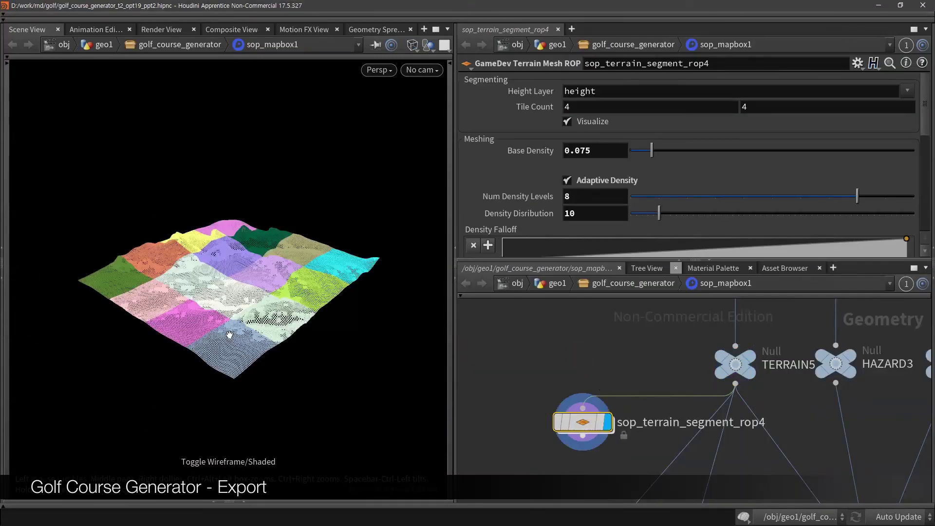
# Step: Zoom and orbit to inspect the wireframe terrain mesh, then return to shaded display
pyautogui.scroll(5, 275, 331)
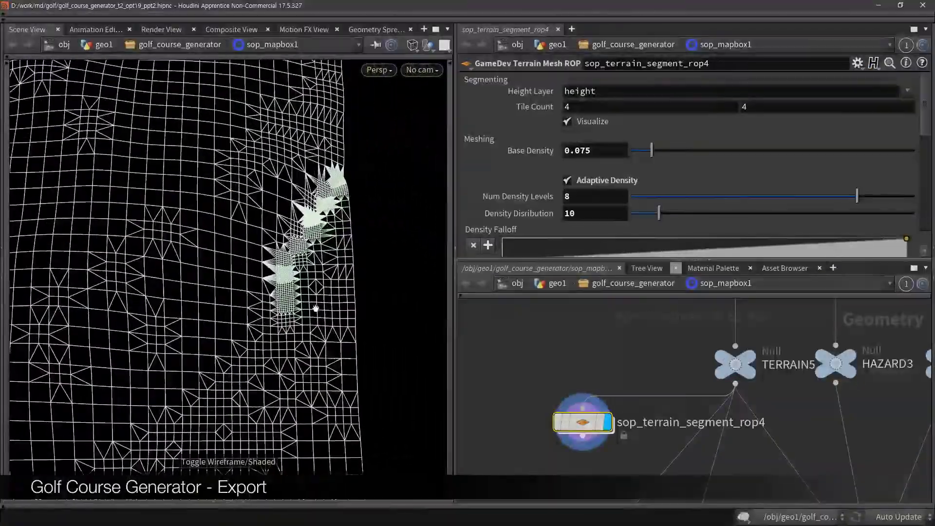
pyautogui.scroll(5, 316, 308)
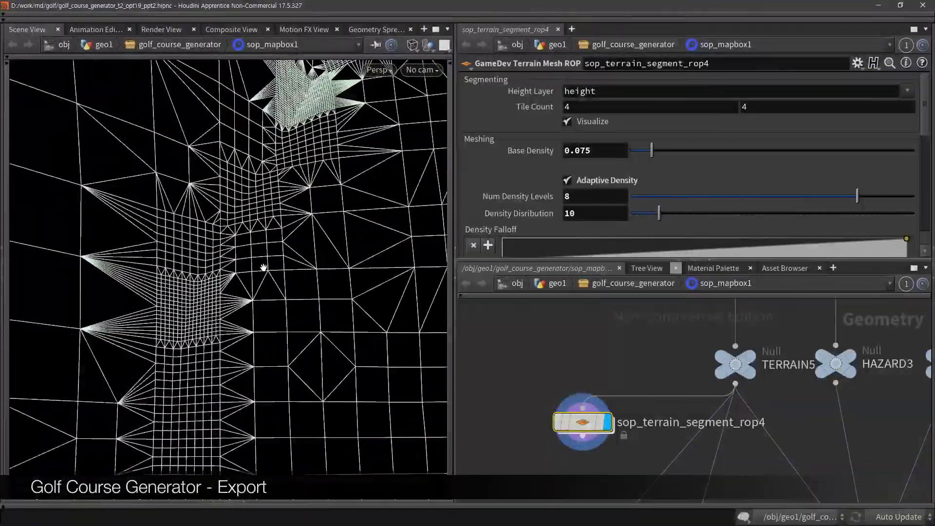
pyautogui.moveTo(270, 266)
pyautogui.mouseDown()
pyautogui.moveTo(285, 226)
pyautogui.moveTo(286, 244)
pyautogui.moveTo(271, 242)
pyautogui.moveTo(267, 259)
pyautogui.mouseUp()
pyautogui.press('w')
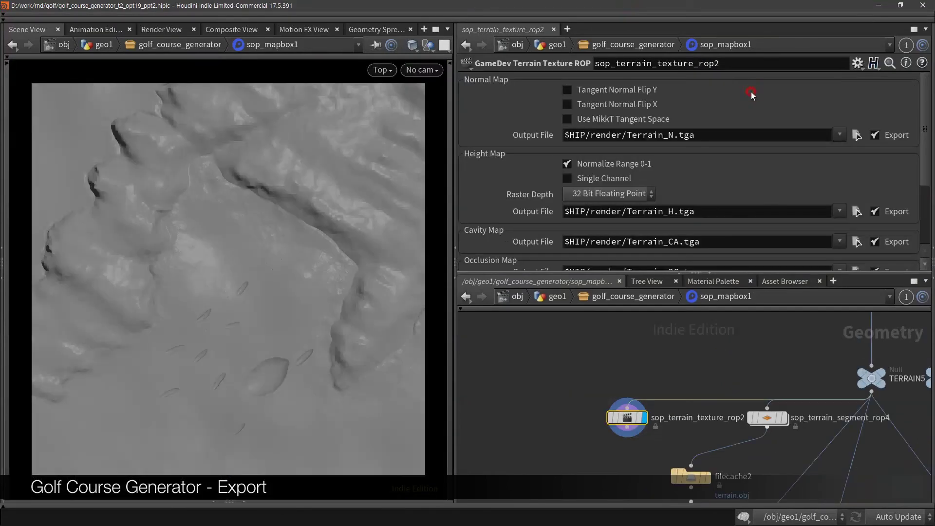
pyautogui.scroll(-3, 747, 97)
pyautogui.scroll(-1, 748, 108)
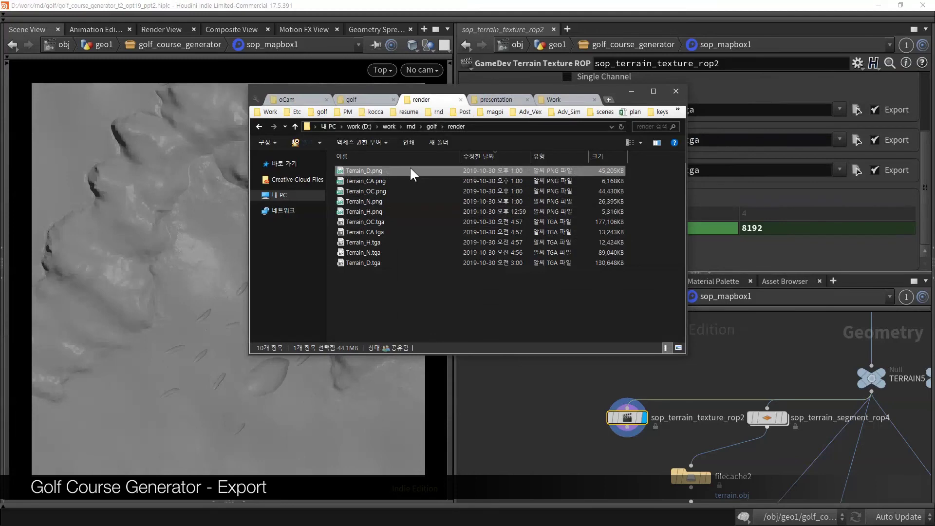
# Step: Open the exported Terrain_D.png in ALSee and scroll through the rendered terrain maps
pyautogui.doubleClick(410, 167)
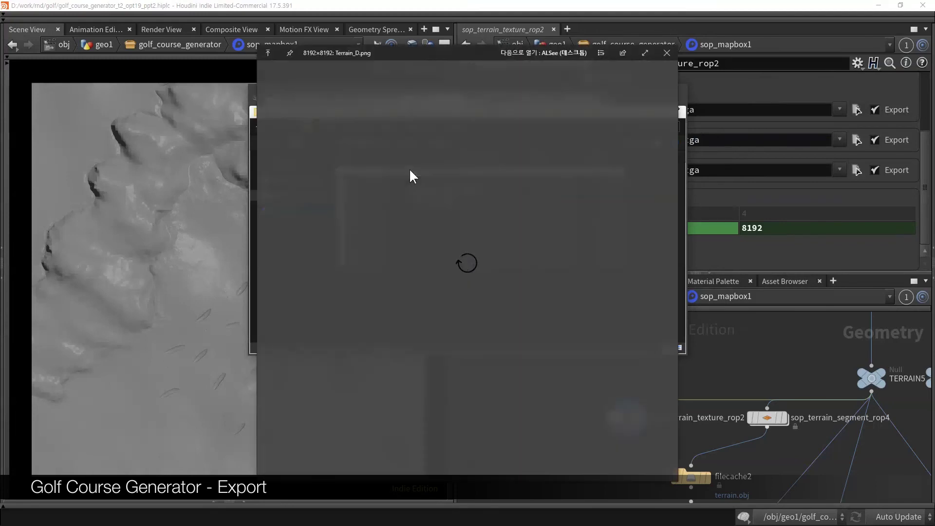
pyautogui.scroll(-1, 409, 168)
pyautogui.scroll(-1, 409, 168)
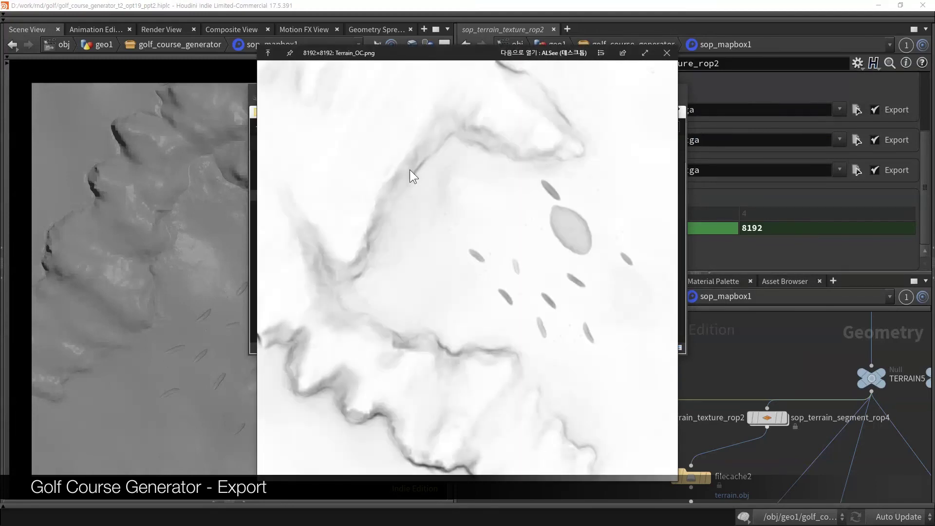
pyautogui.scroll(-1, 409, 168)
pyautogui.scroll(-1, 409, 168)
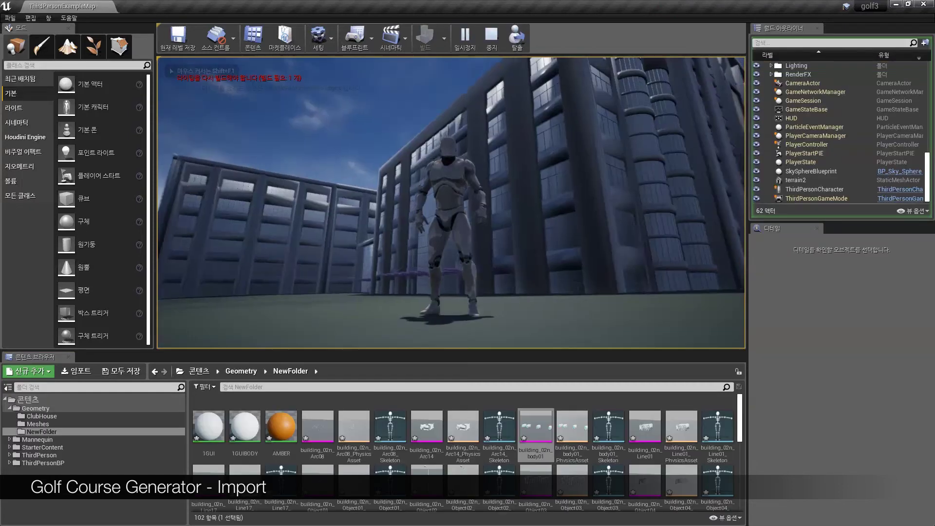
# Step: Turn the third-person character toward the open field and run it across the fairway grass
pyautogui.press('w')
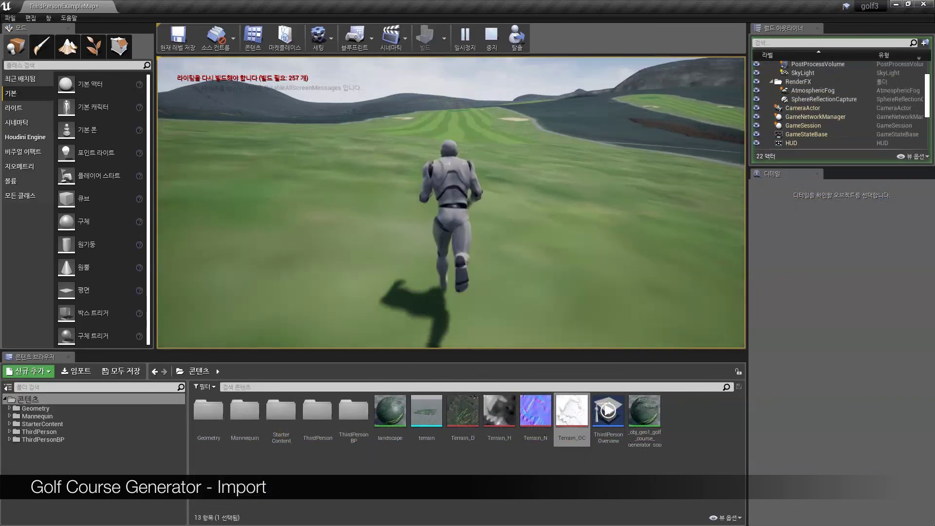
pyautogui.press('w')
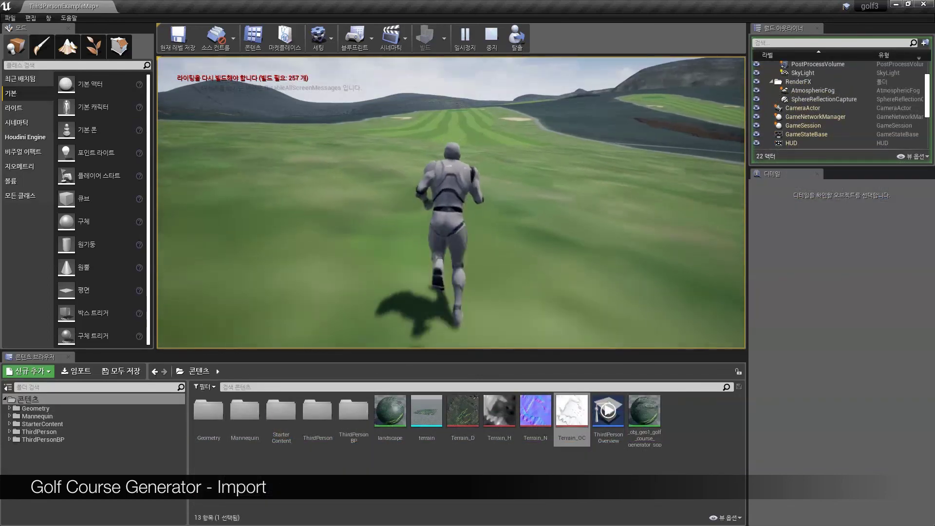